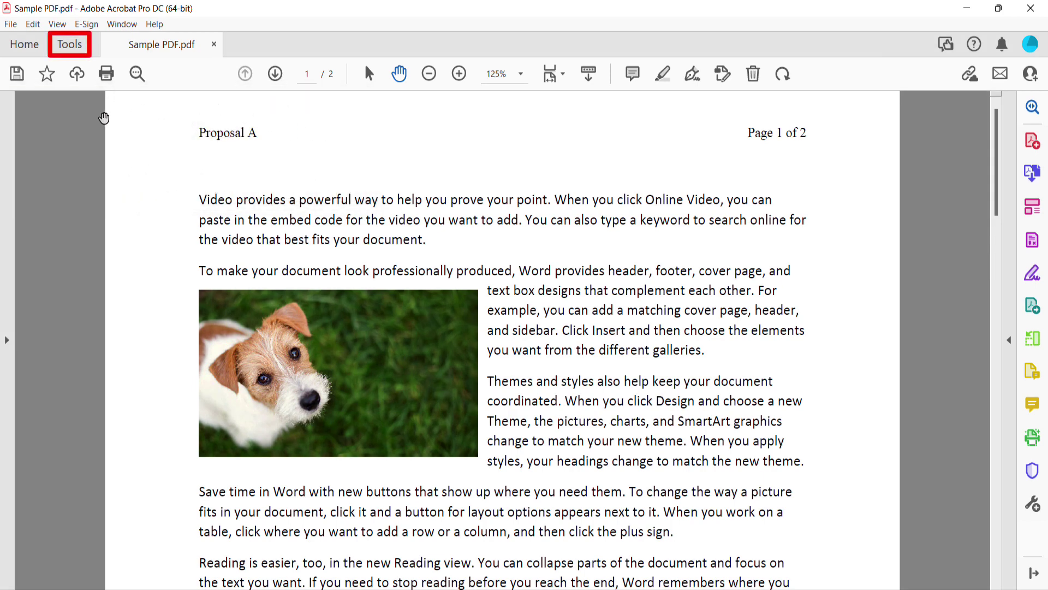
Add the Rich Media tools from the full Tools list
{"action": "left_click", "coordinate": [72, 45]}
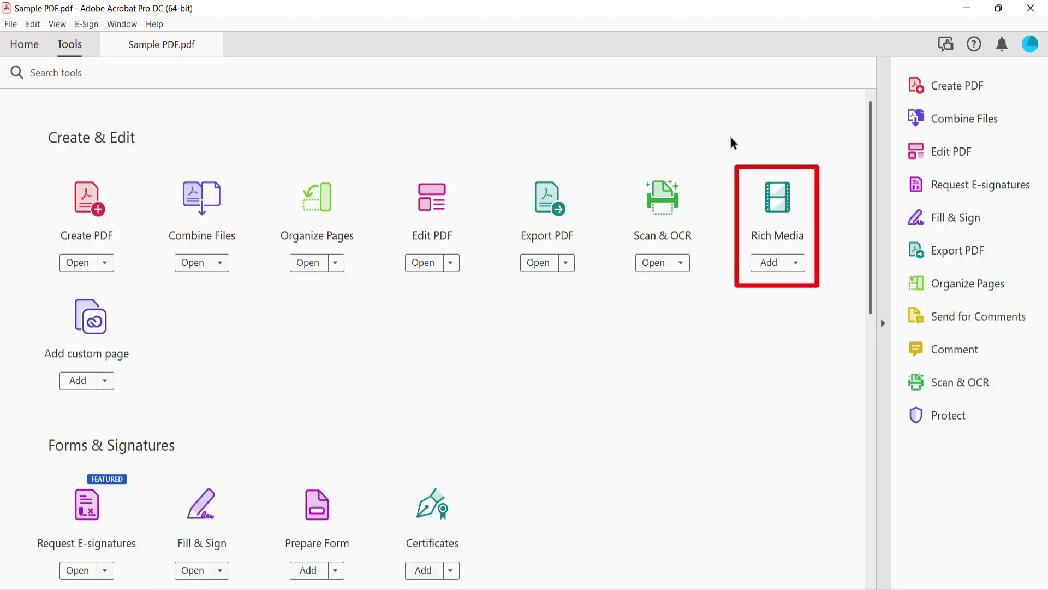
{"action": "left_click", "coordinate": [774, 206]}
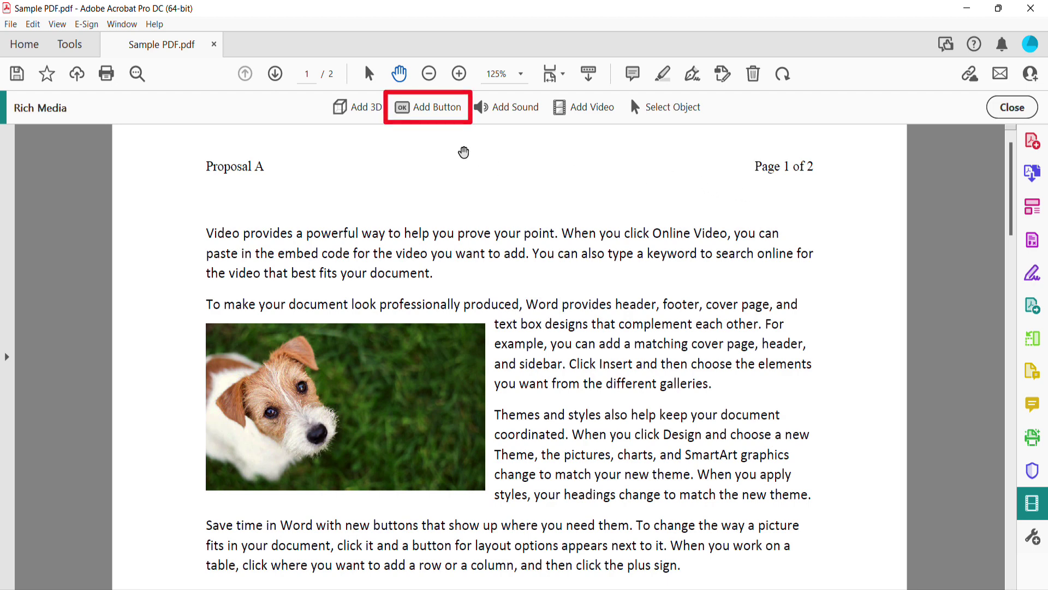
Place a new button, Button3, at the header centre between Proposal A and Page 1 of 2
{"action": "left_click", "coordinate": [428, 108]}
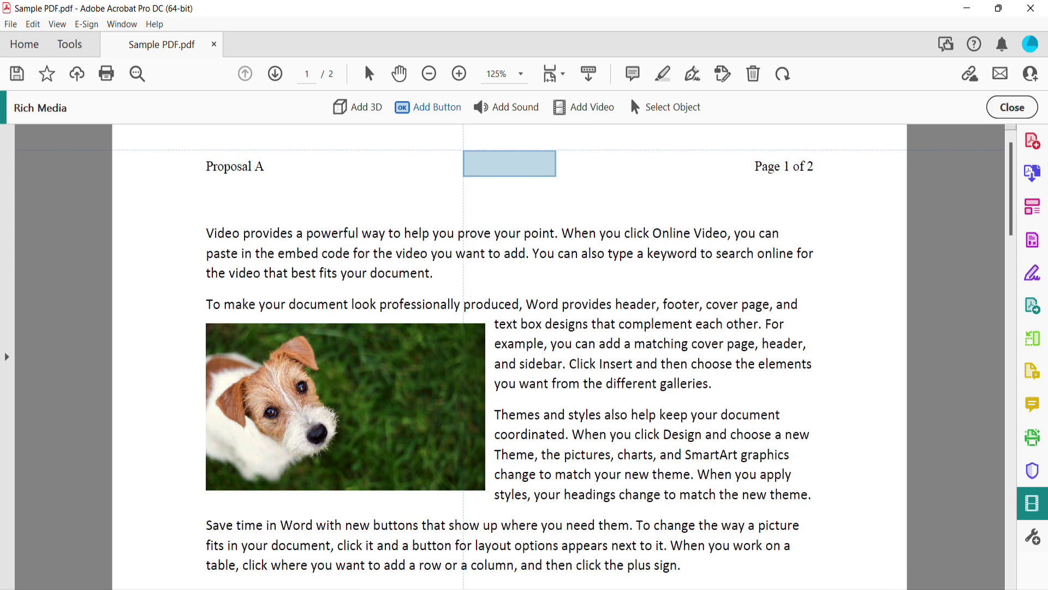
{"action": "left_click", "coordinate": [463, 150]}
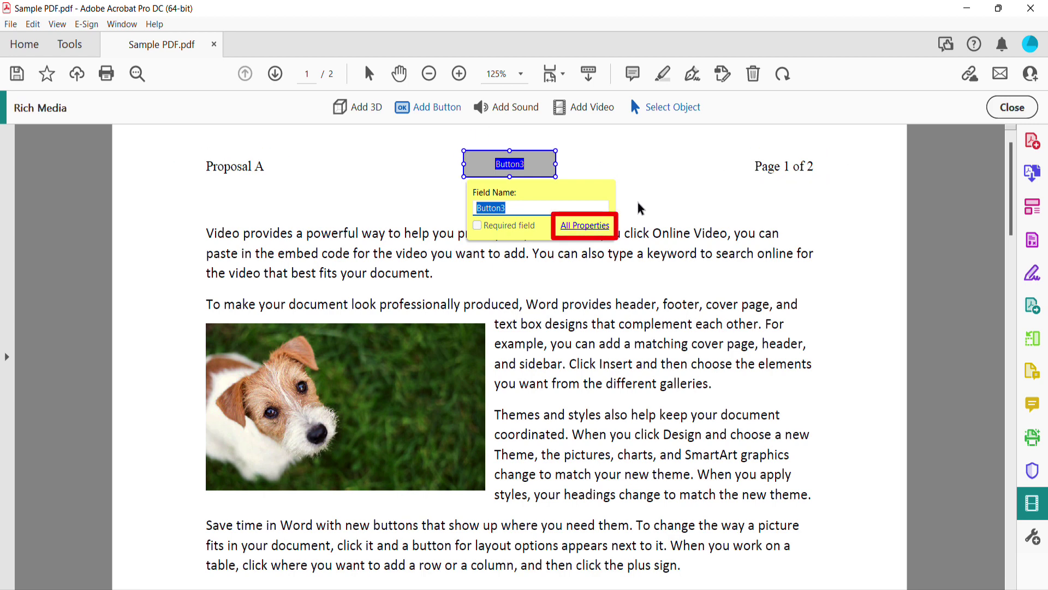
Open Button3's full properties and bring up its Appearance fill colour choices
{"action": "left_click", "coordinate": [601, 227]}
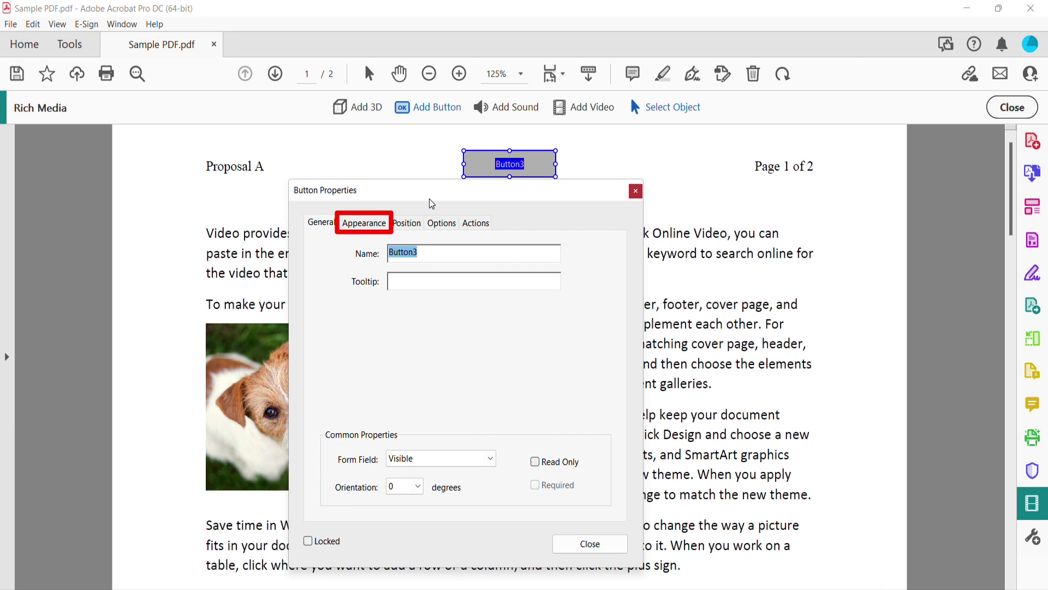
{"action": "left_click", "coordinate": [366, 224]}
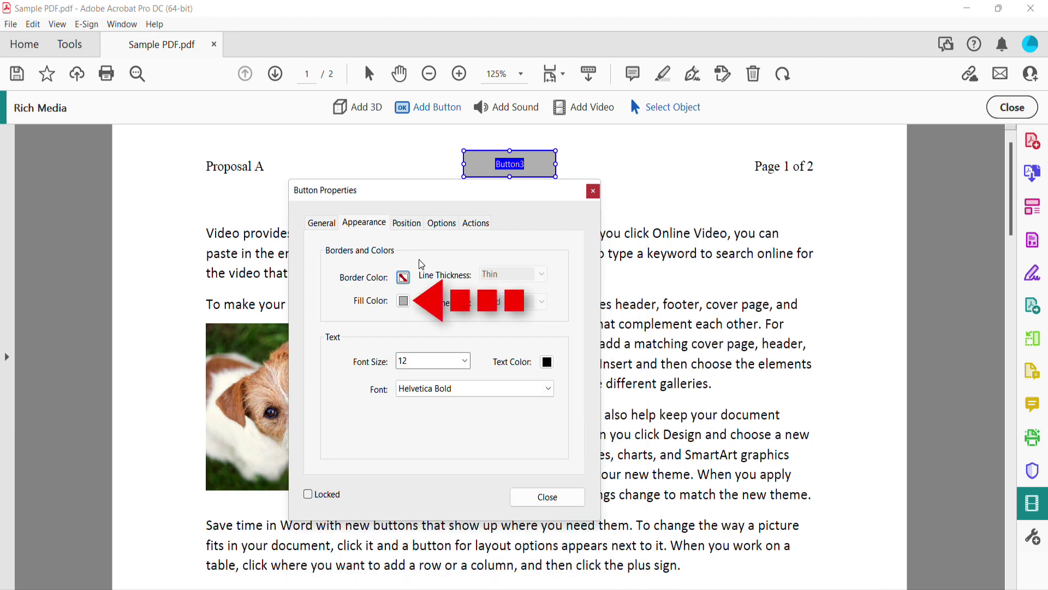
{"action": "left_click", "coordinate": [404, 301]}
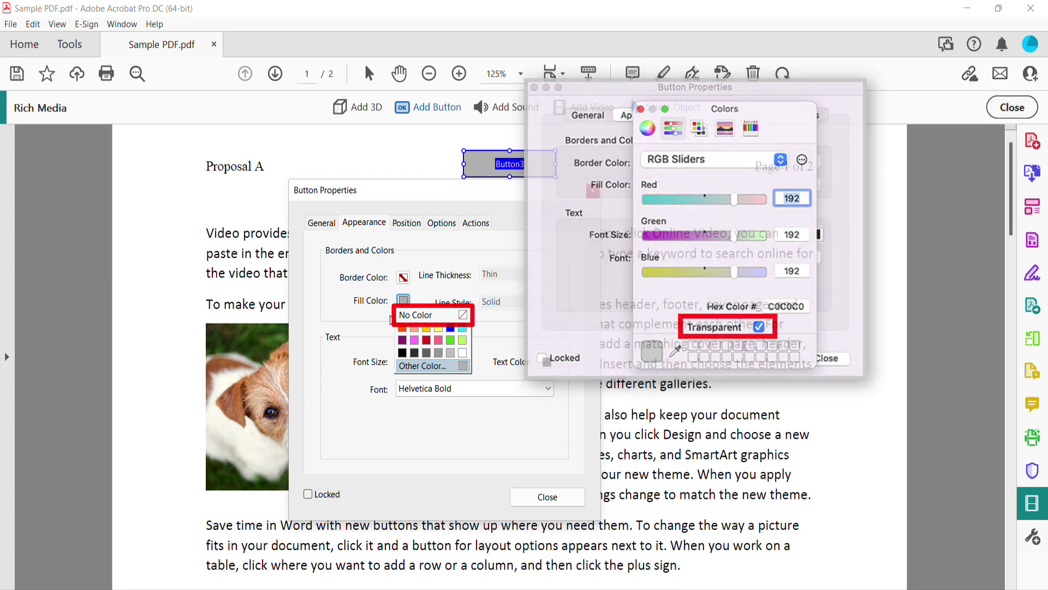
Give the button No Color fill and a 10-point Times Roman label font
{"action": "left_click", "coordinate": [404, 315]}
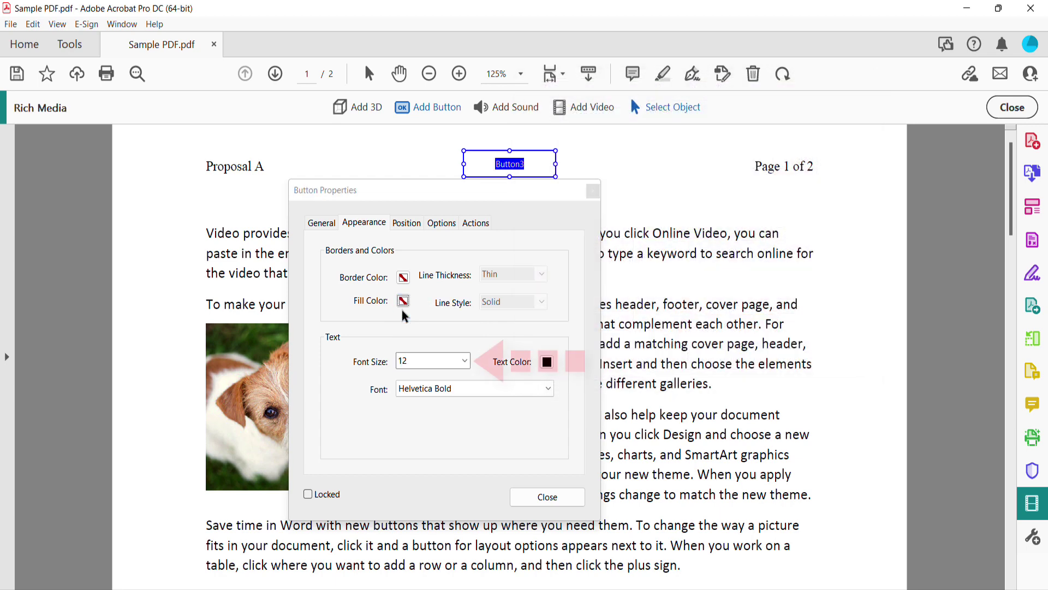
{"action": "left_click", "coordinate": [463, 359]}
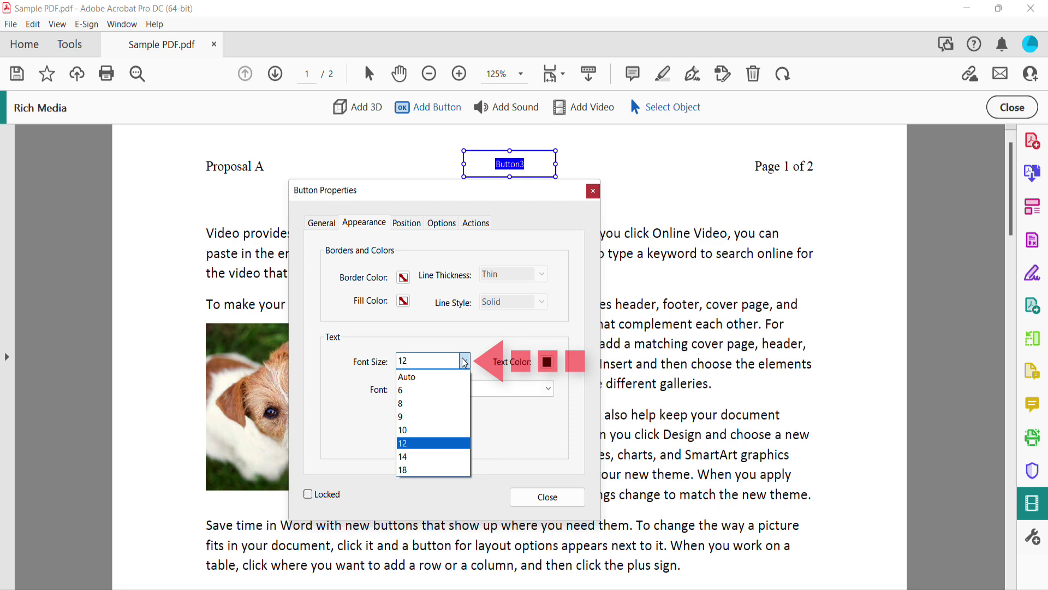
{"action": "left_click", "coordinate": [451, 433]}
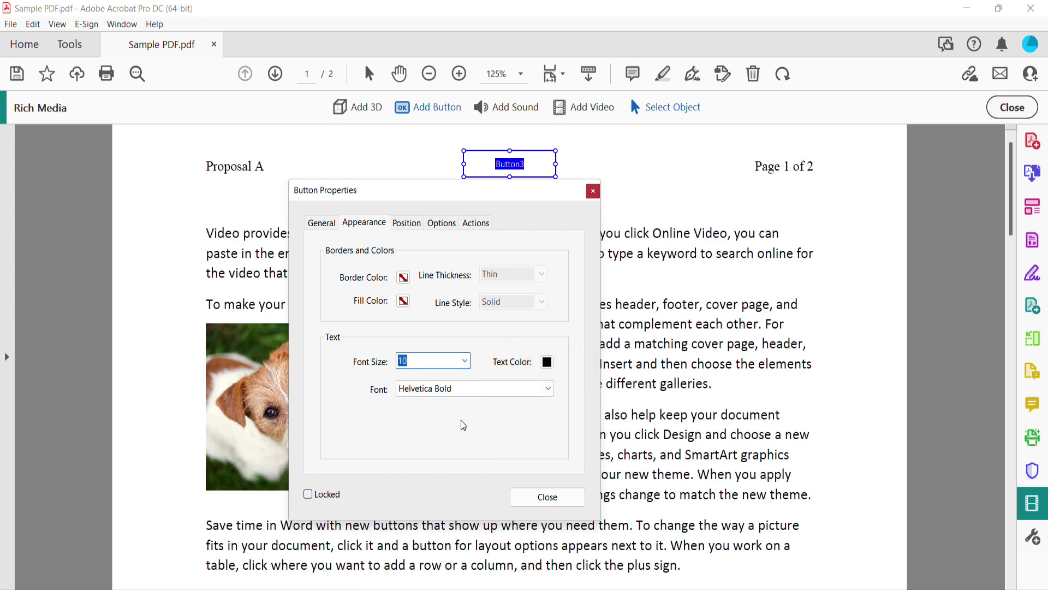
{"action": "left_click", "coordinate": [546, 361]}
{"action": "left_click", "coordinate": [547, 366]}
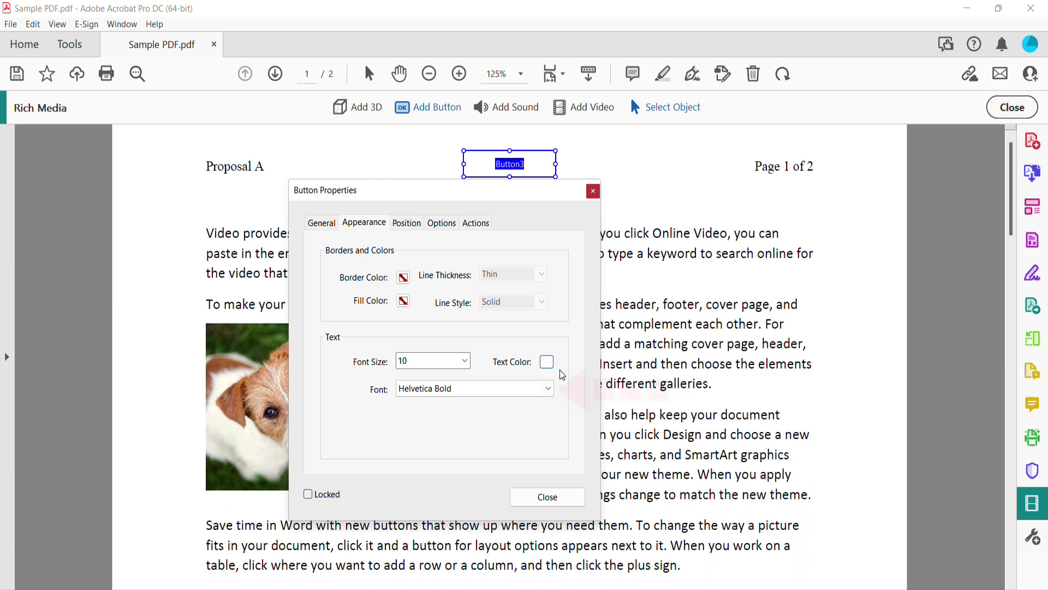
{"action": "left_click", "coordinate": [547, 388]}
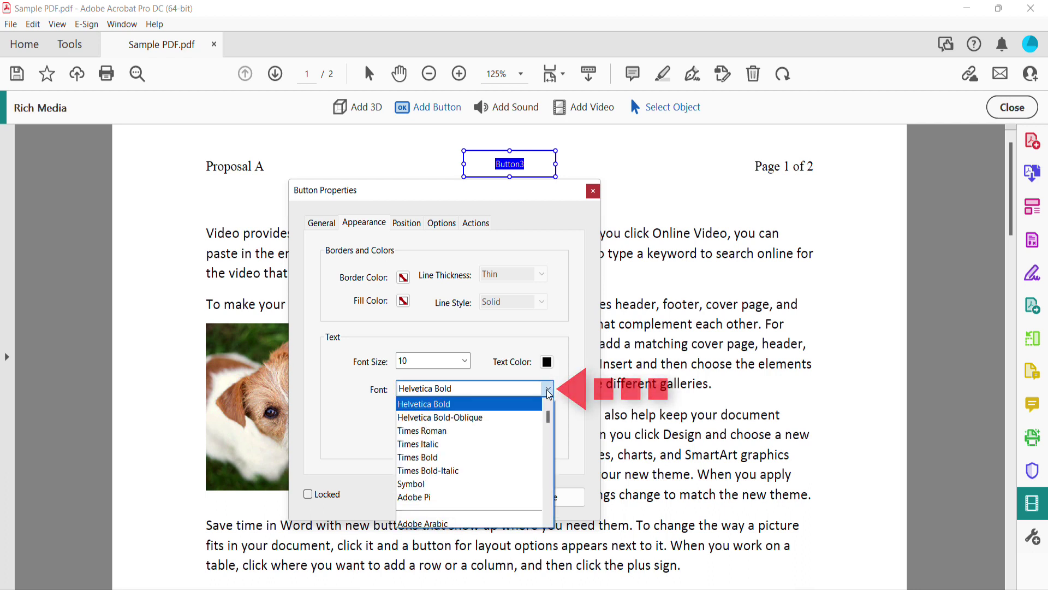
{"action": "left_click", "coordinate": [485, 436]}
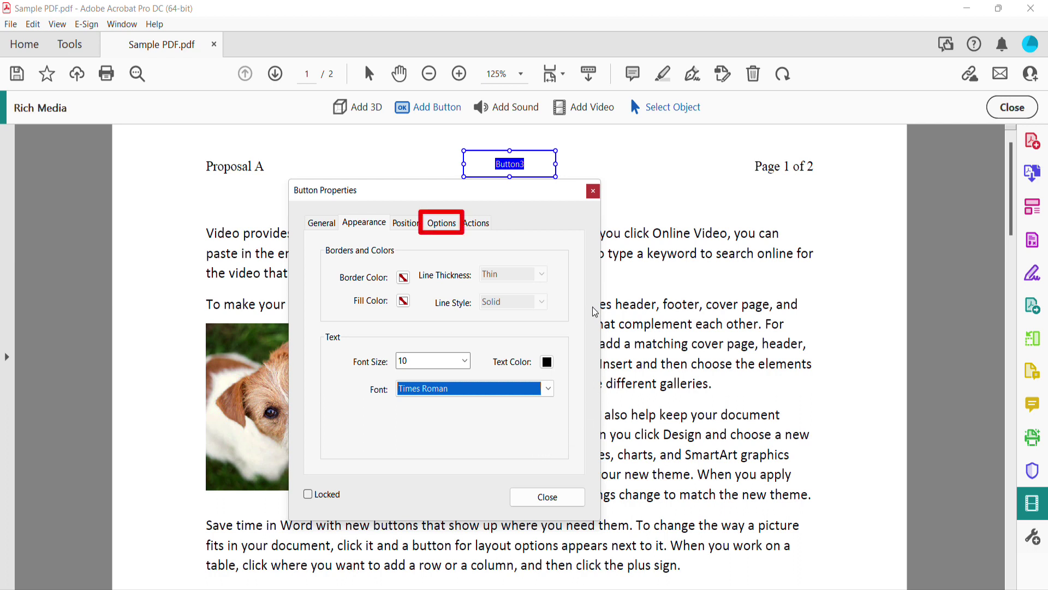
On the Options tab, enter the website's domain as the button's label text
{"action": "left_click", "coordinate": [446, 229]}
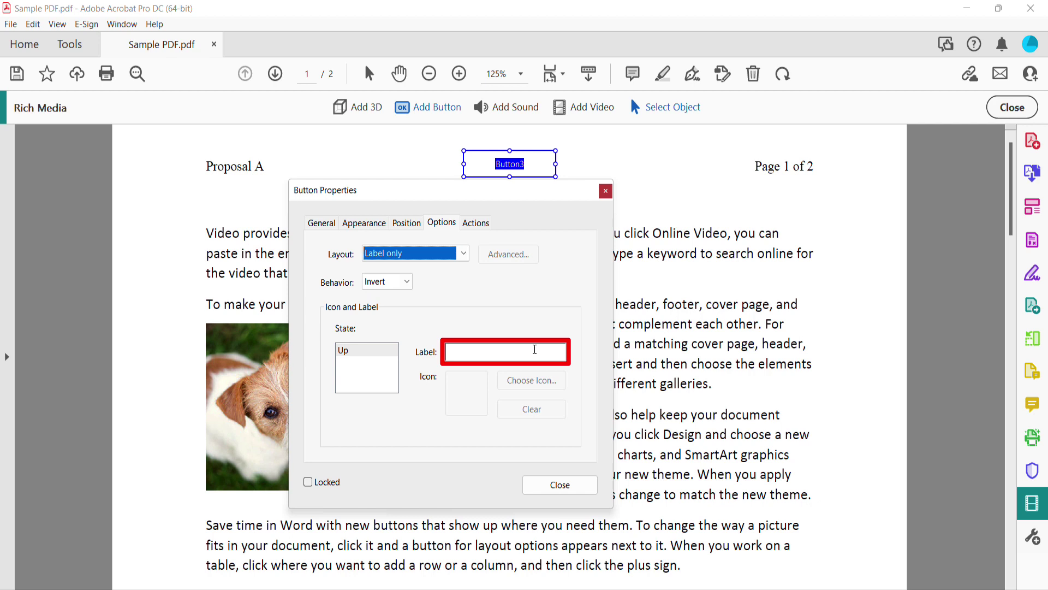
{"action": "left_click", "coordinate": [533, 350]}
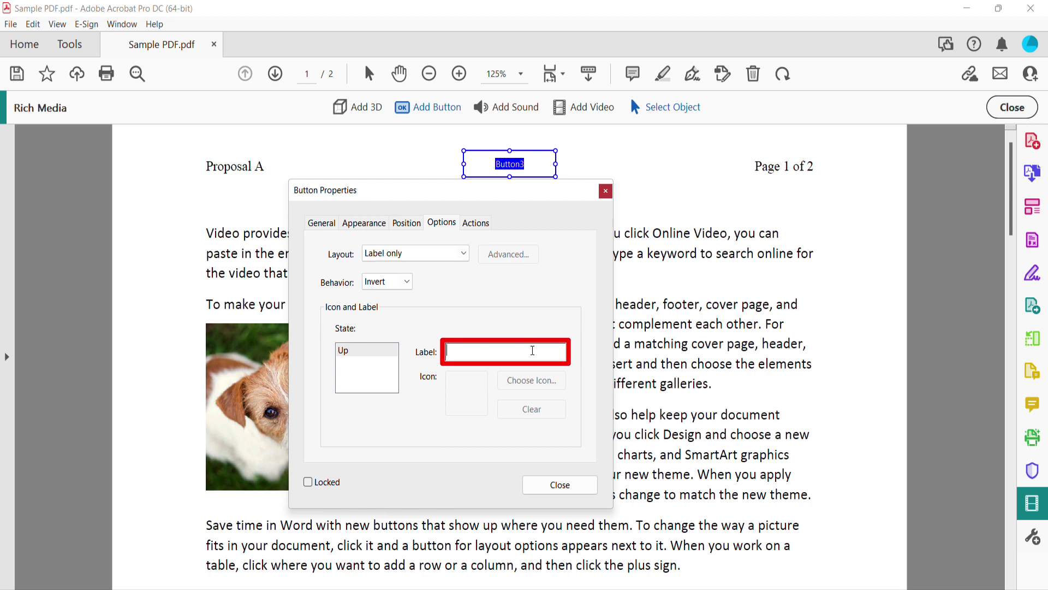
{"action": "type", "text": "erinwrightwriting.com"}
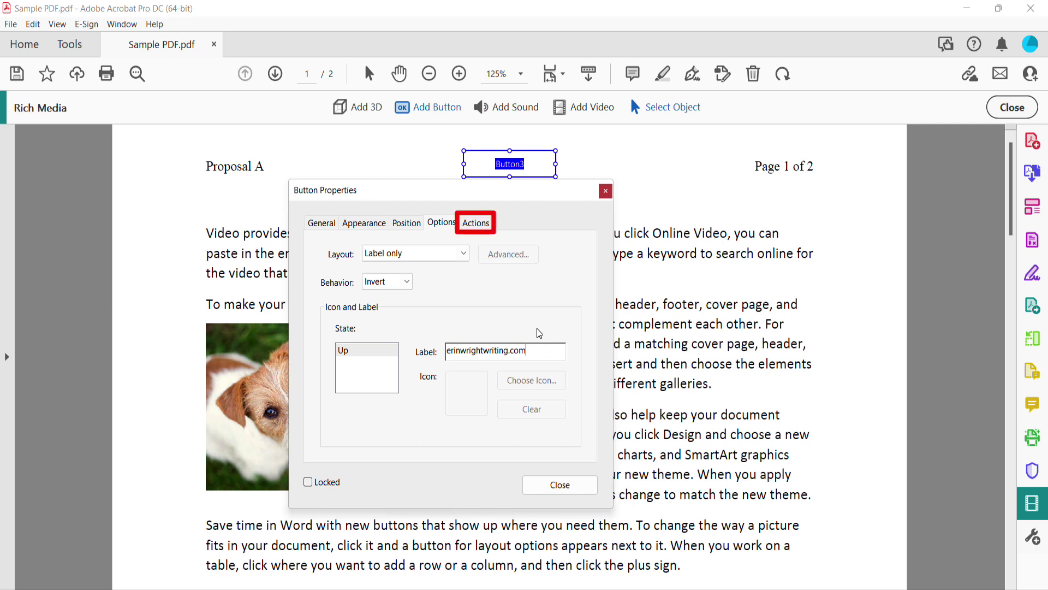
Add an Open a web link action pointing to the website's https URL, then close Button Properties
{"action": "left_click", "coordinate": [477, 223]}
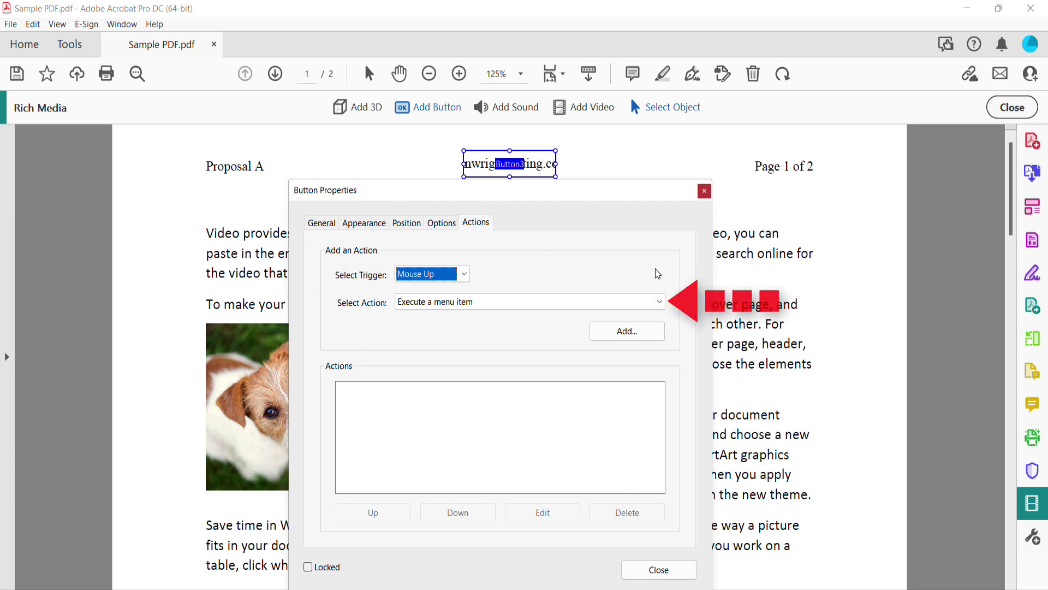
{"action": "left_click", "coordinate": [661, 301]}
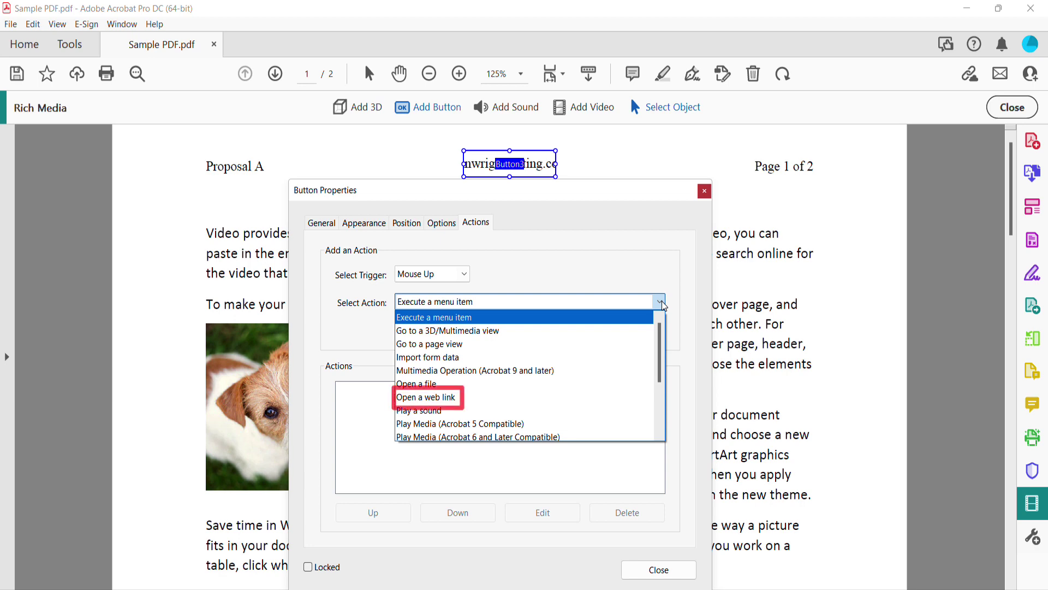
{"action": "left_click", "coordinate": [546, 403]}
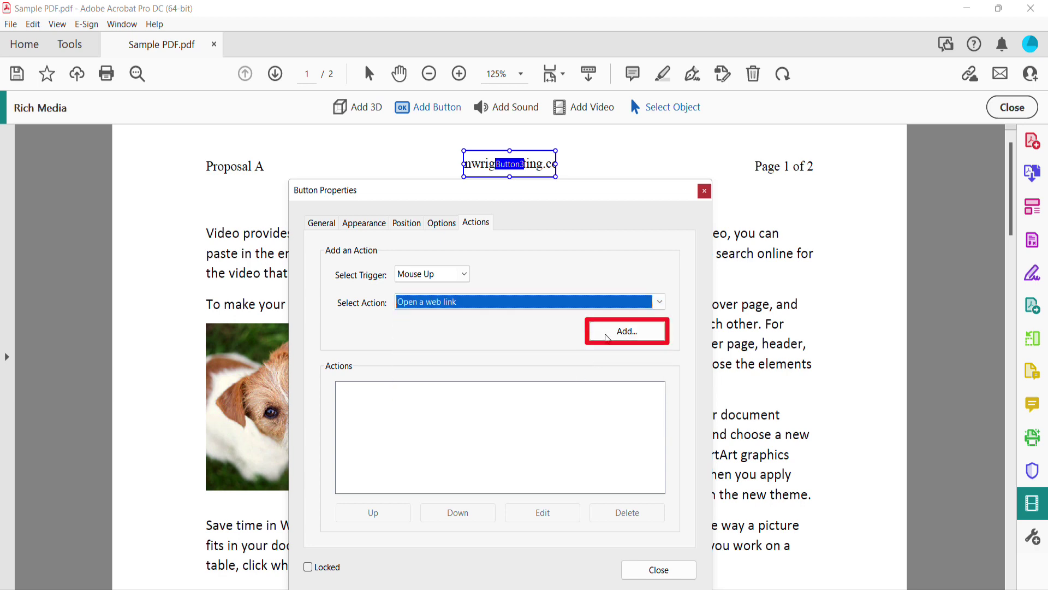
{"action": "left_click", "coordinate": [609, 331]}
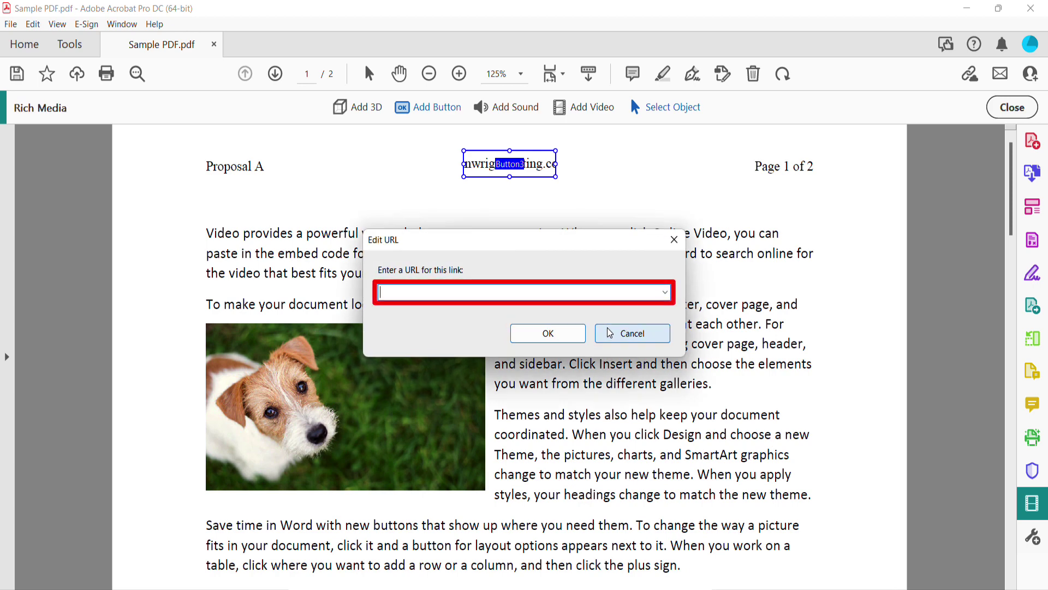
{"action": "type", "text": "https://erinwrightwriting.com"}
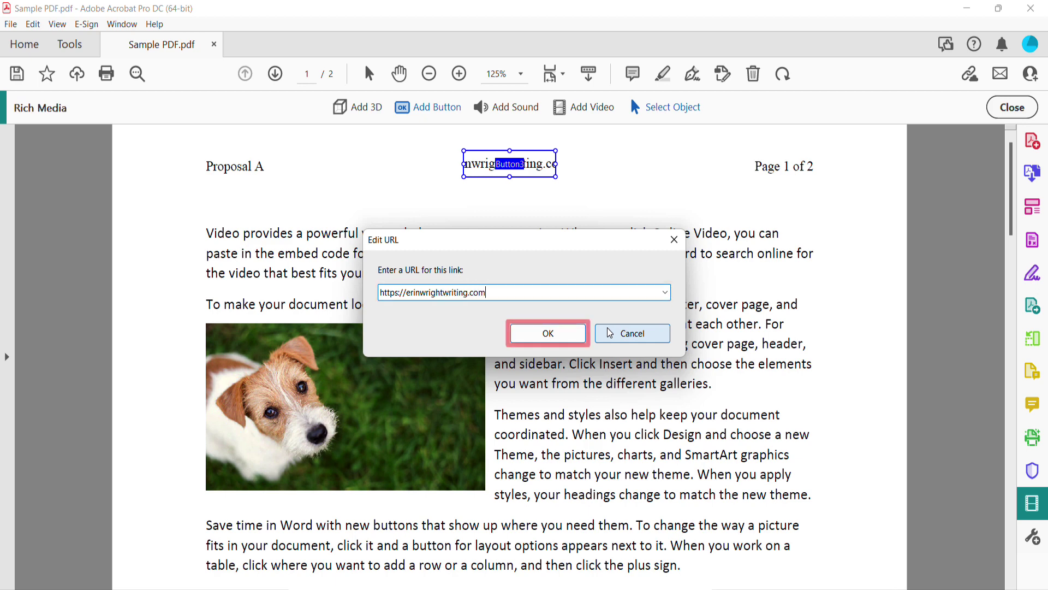
{"action": "left_click", "coordinate": [577, 336]}
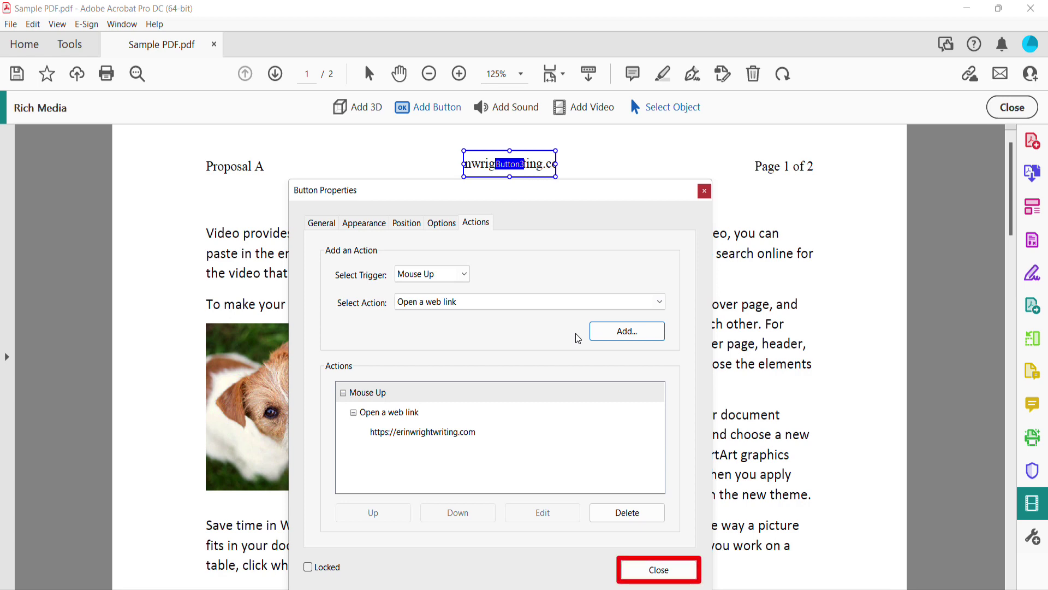
{"action": "left_click", "coordinate": [667, 571]}
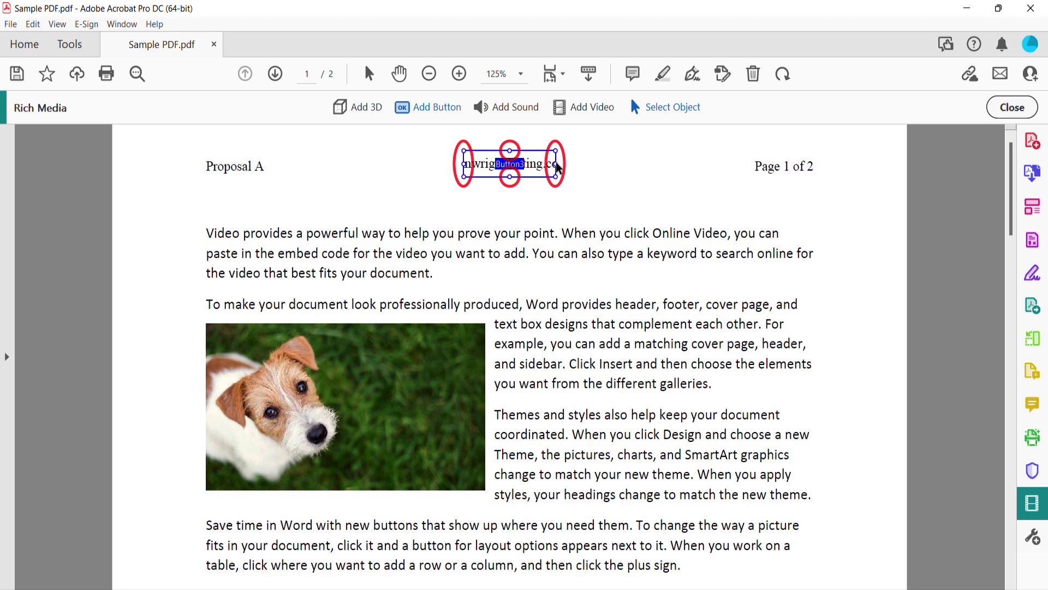
Widen the button over the full web address and duplicate it across all pages
{"action": "left_click_drag", "start_coordinate": [557, 165], "coordinate": [586, 164]}
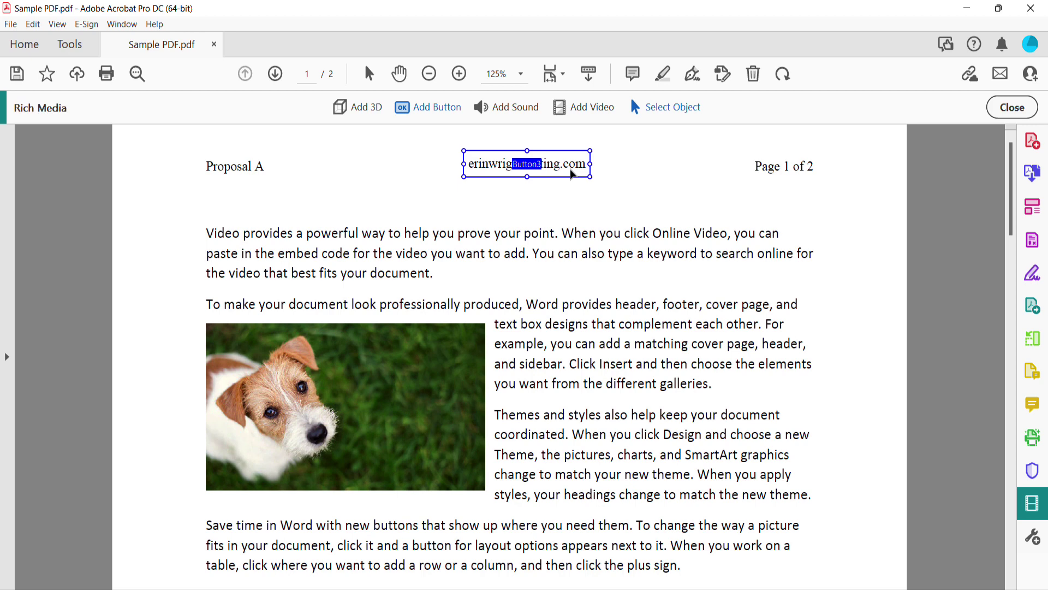
{"action": "right_click", "coordinate": [572, 174]}
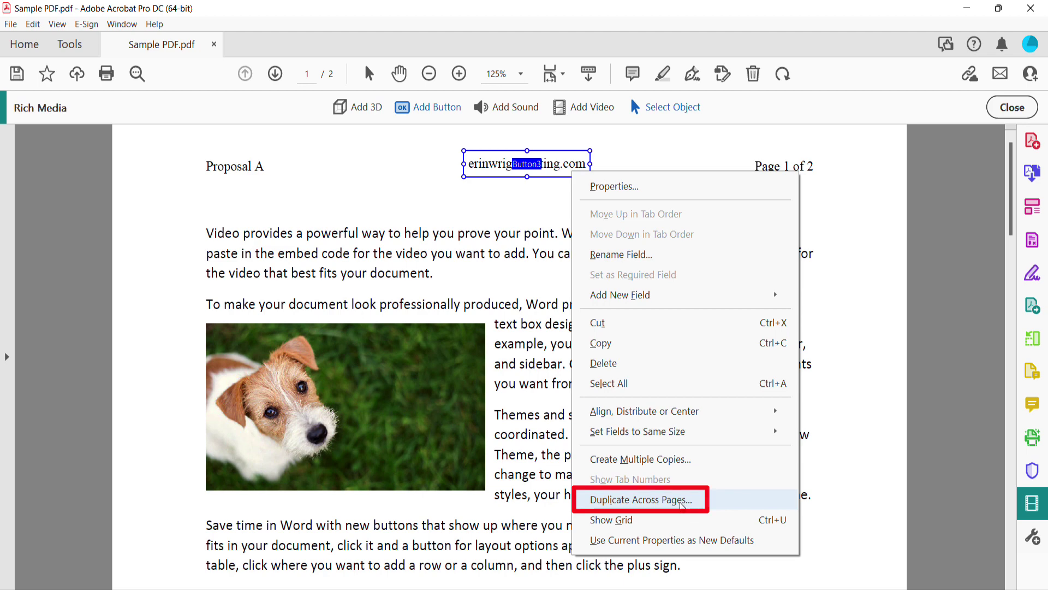
{"action": "left_click", "coordinate": [682, 503]}
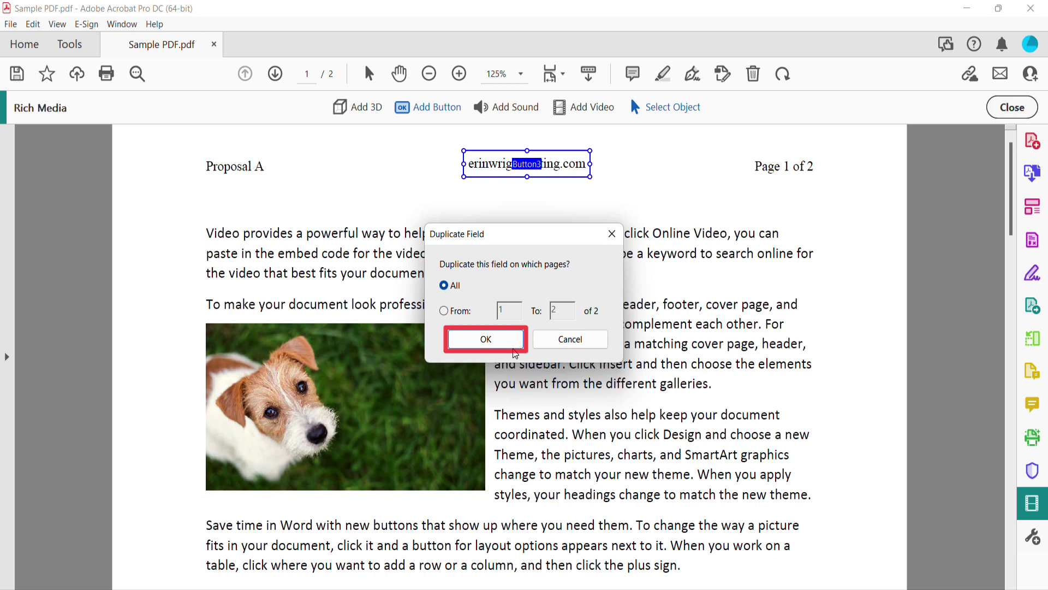
{"action": "left_click", "coordinate": [512, 344]}
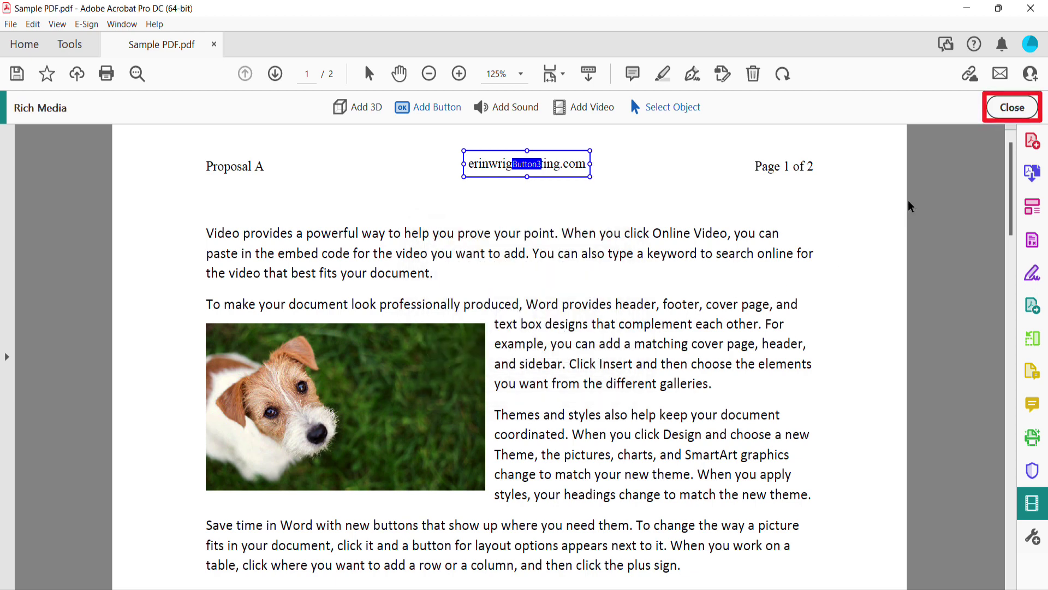
Exit Rich Media editing and test the header web link on page 2
{"action": "left_click", "coordinate": [1012, 107]}
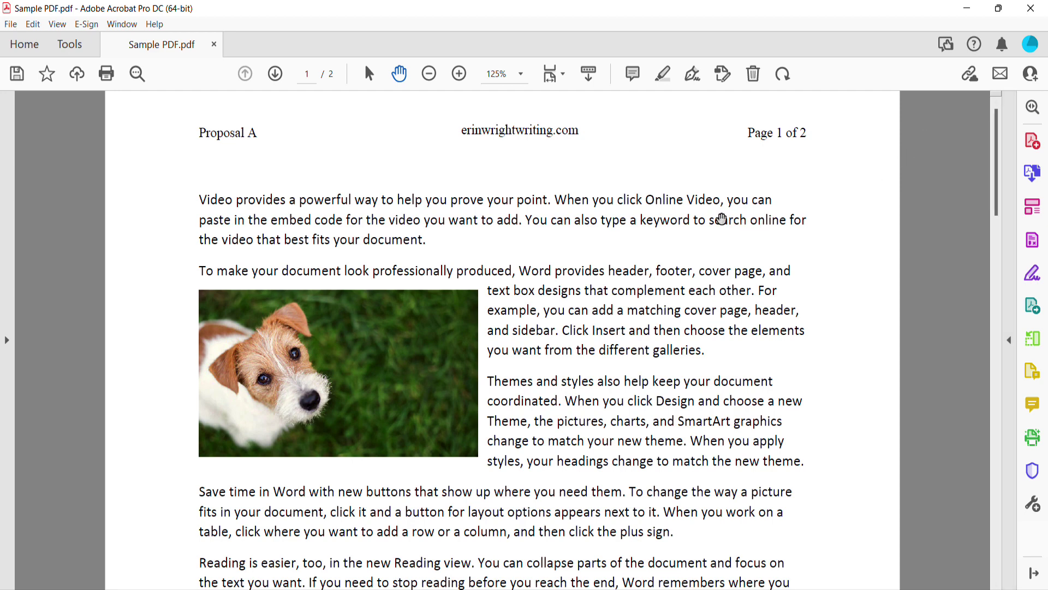
{"action": "left_click_drag", "start_coordinate": [996, 158], "coordinate": [980, 356]}
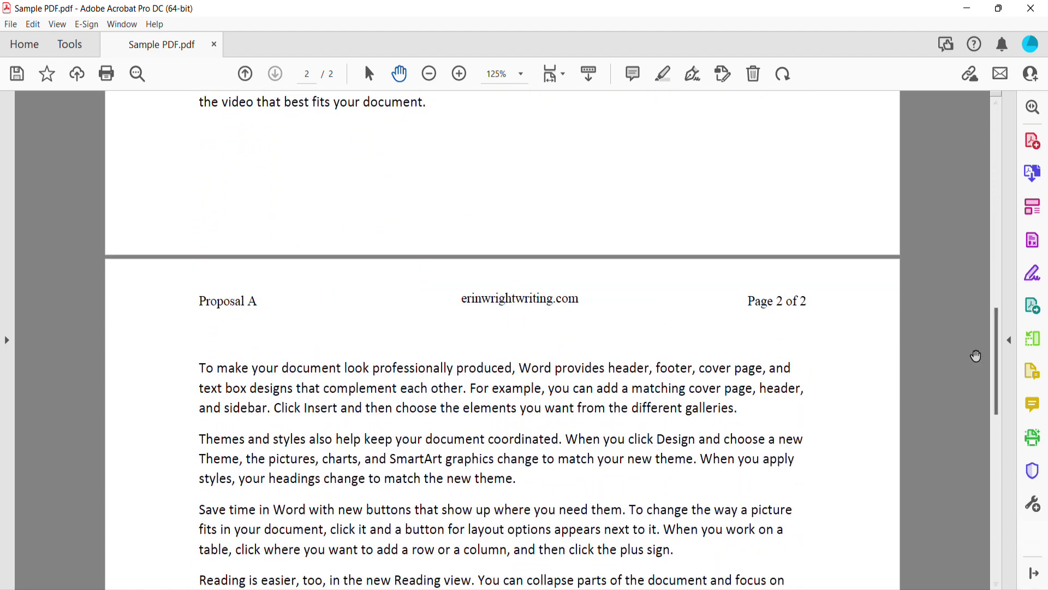
{"action": "left_click", "coordinate": [554, 306]}
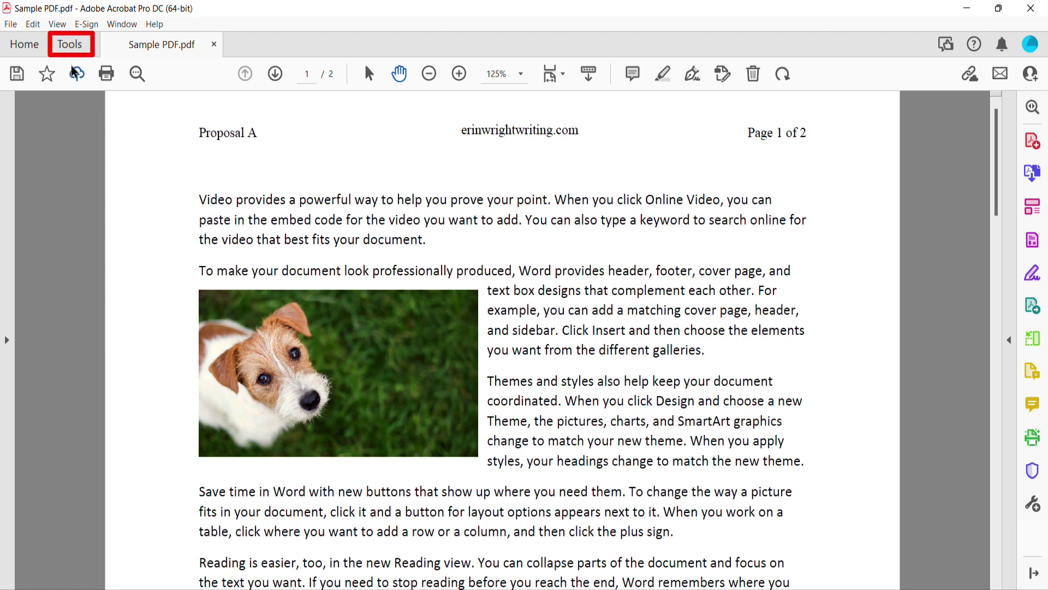
Reopen the Rich Media tools and switch to Select Object
{"action": "left_click", "coordinate": [69, 45]}
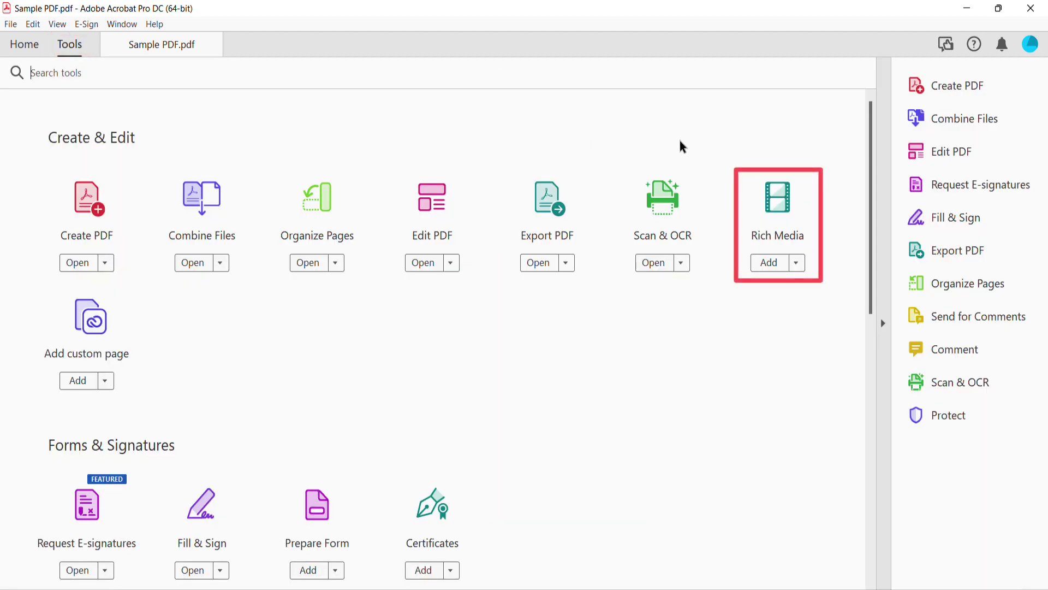
{"action": "left_click", "coordinate": [769, 207]}
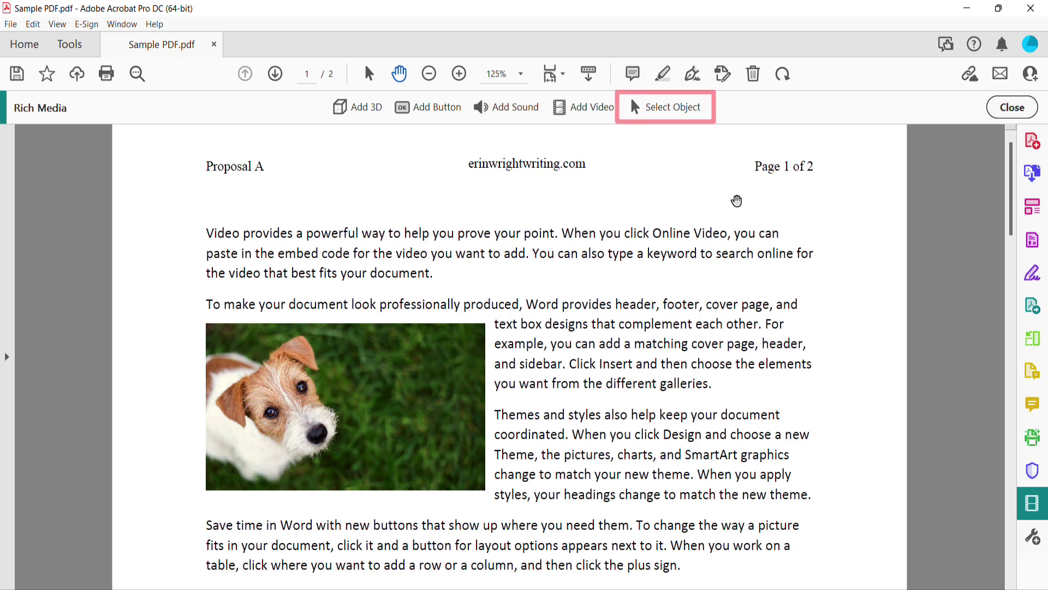
{"action": "left_click", "coordinate": [674, 108]}
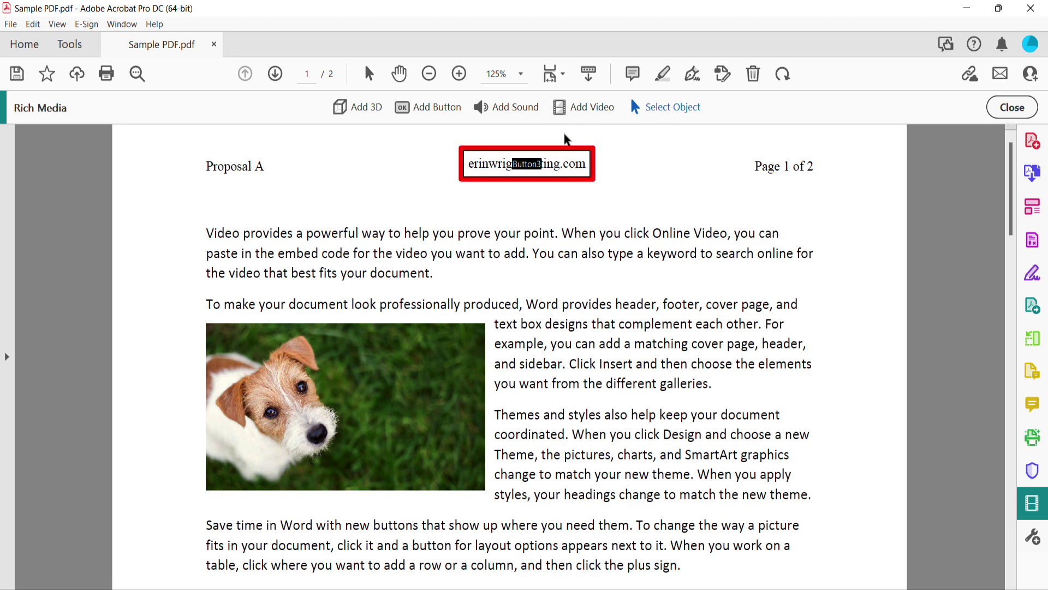
Review the header button's properties for no border or fill, then close them
{"action": "right_click", "coordinate": [554, 159]}
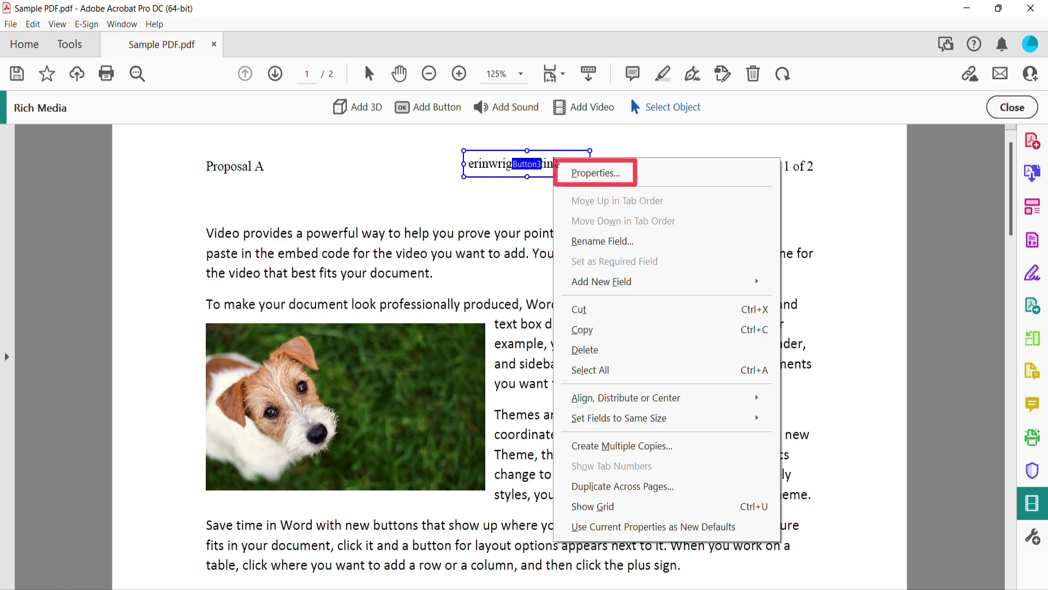
{"action": "left_click", "coordinate": [568, 174]}
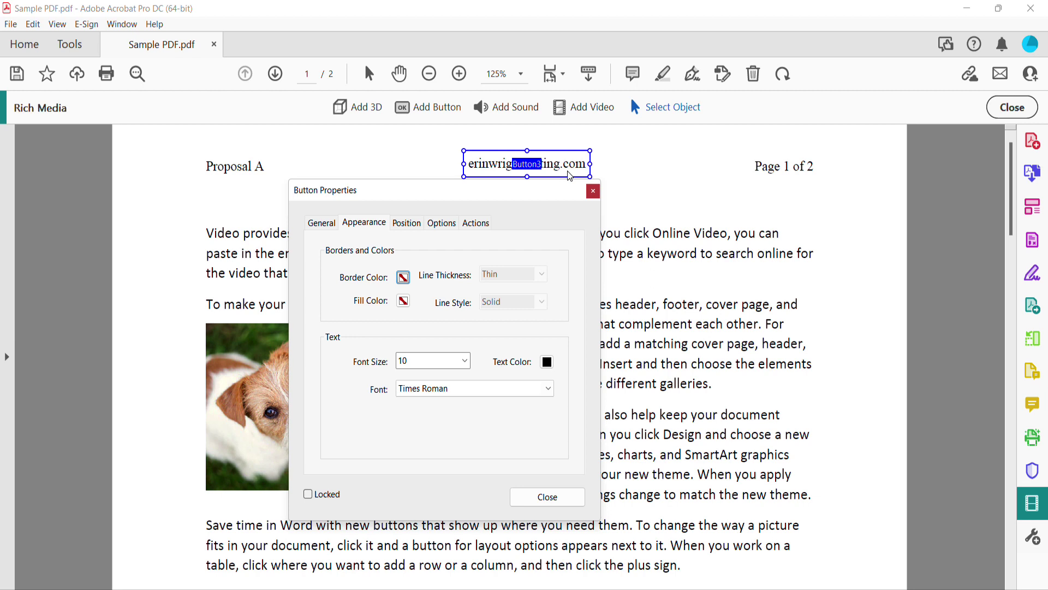
{"action": "left_click", "coordinate": [592, 191]}
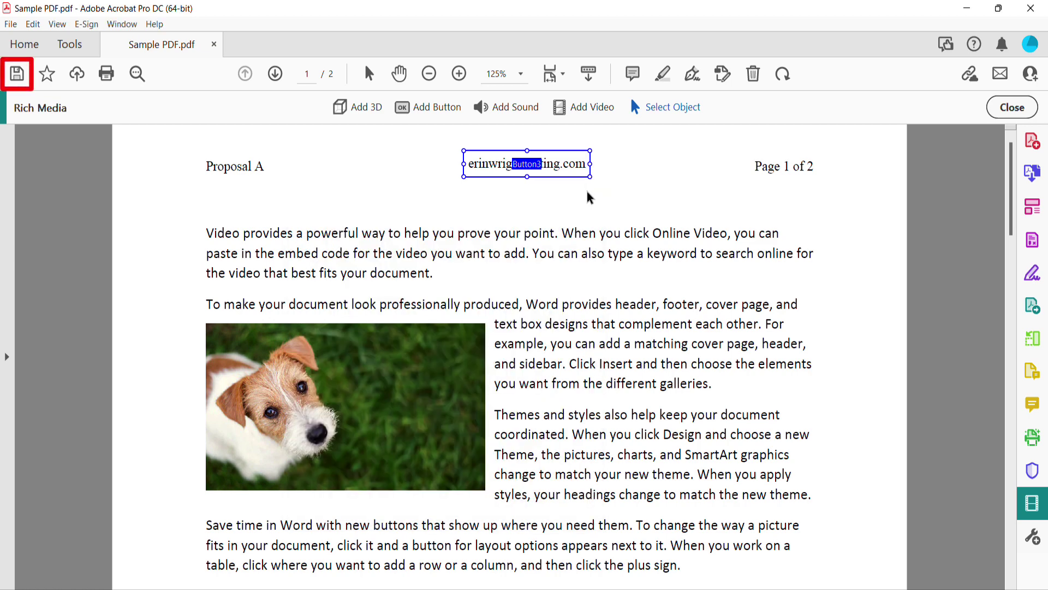